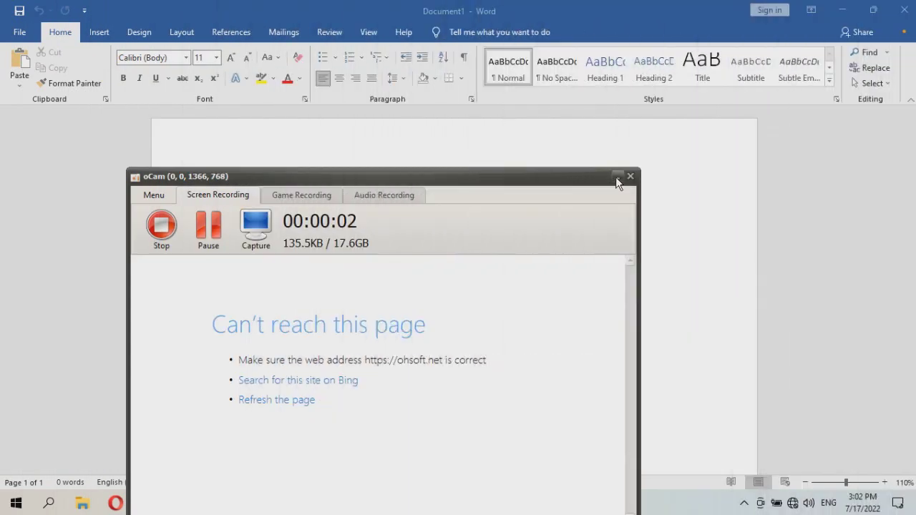
Clear the covering window and bring up Page Borders from the Design tab's Page Background group
{"action": "left_click", "coordinate": [617, 177]}
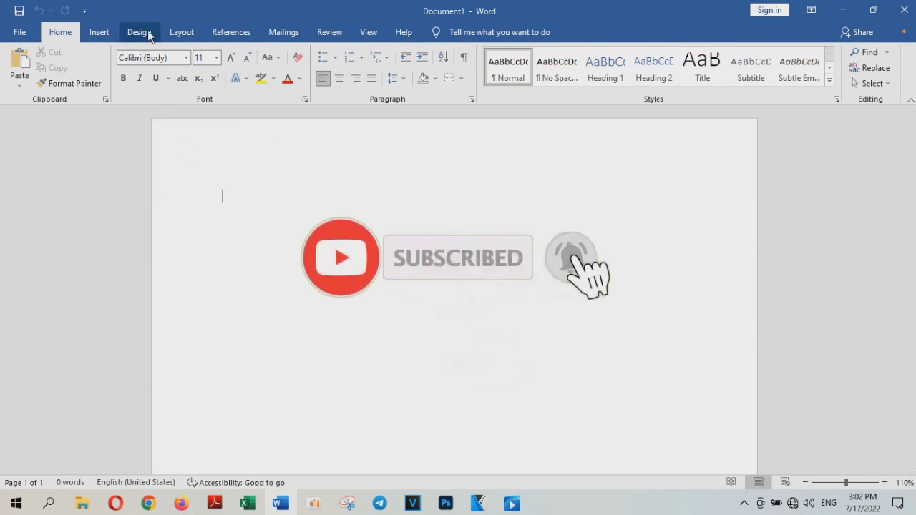
{"action": "left_click", "coordinate": [139, 34]}
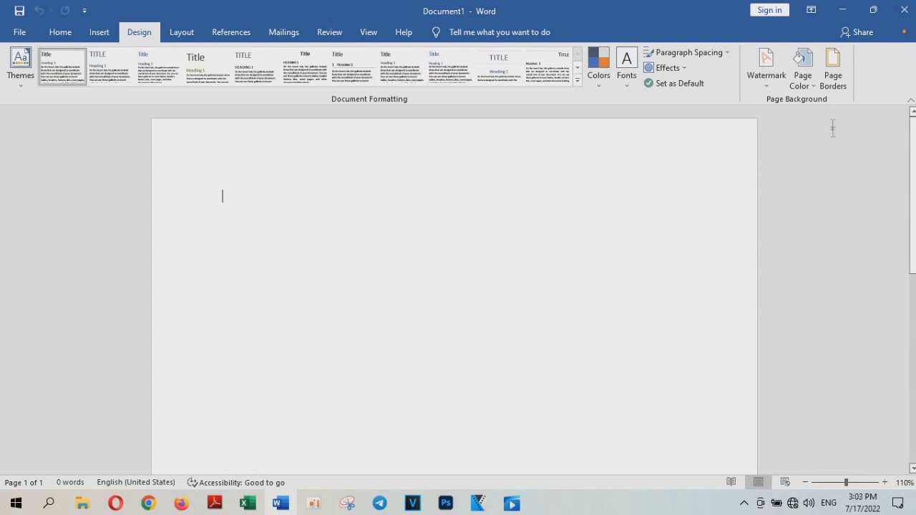
{"action": "left_click", "coordinate": [833, 68]}
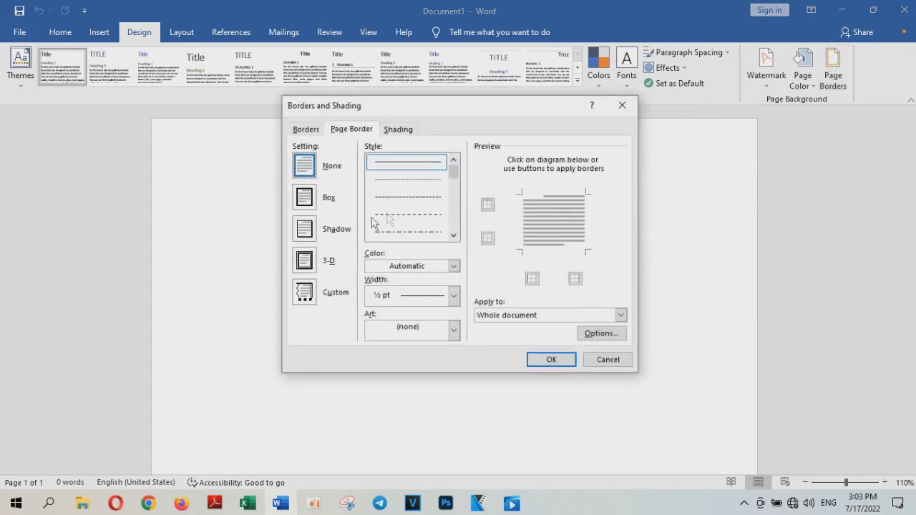
Preview the Shadow, 3-D and Custom page border settings, then settle on Box
{"action": "left_click", "coordinate": [306, 229]}
{"action": "left_click", "coordinate": [304, 198]}
{"action": "left_click", "coordinate": [305, 228]}
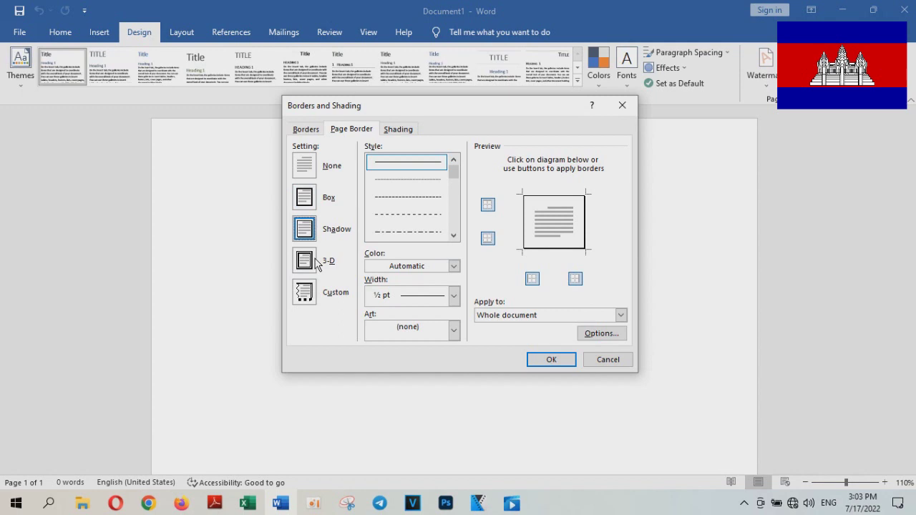
{"action": "left_click", "coordinate": [313, 266]}
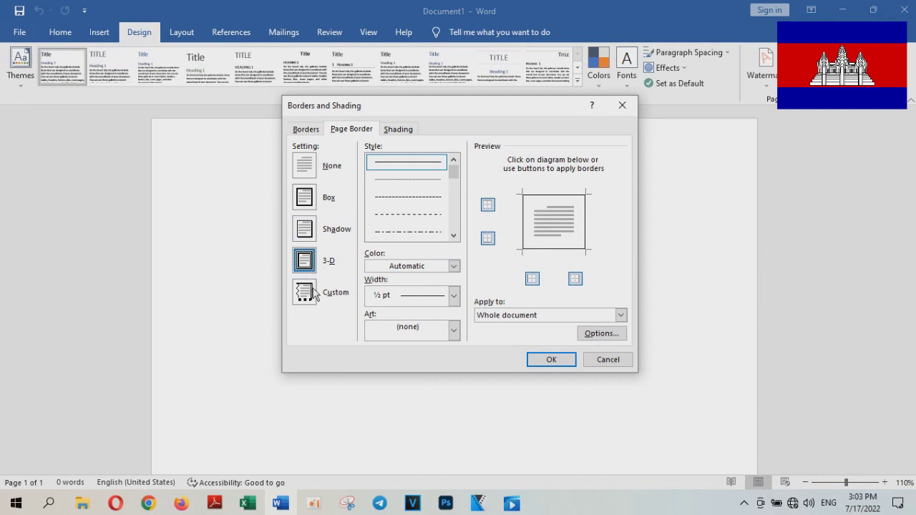
{"action": "left_click", "coordinate": [308, 294]}
{"action": "left_click", "coordinate": [304, 230]}
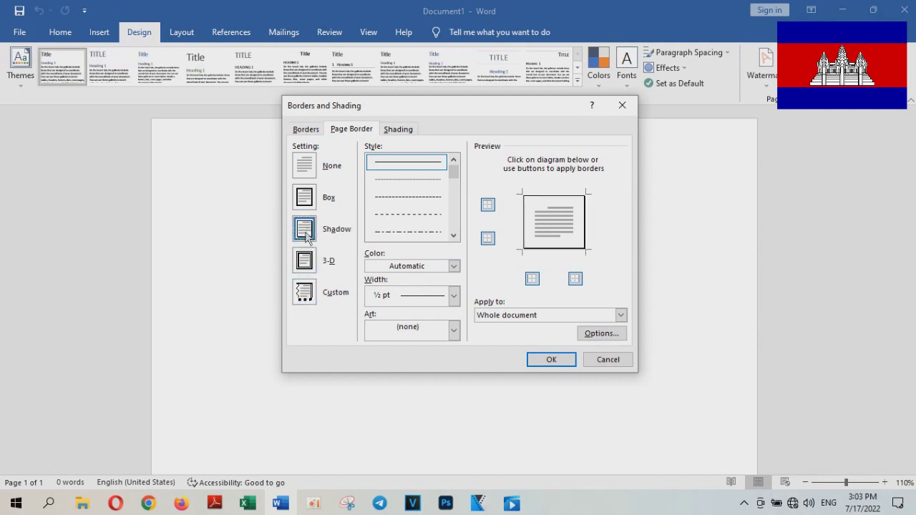
{"action": "left_click", "coordinate": [308, 204]}
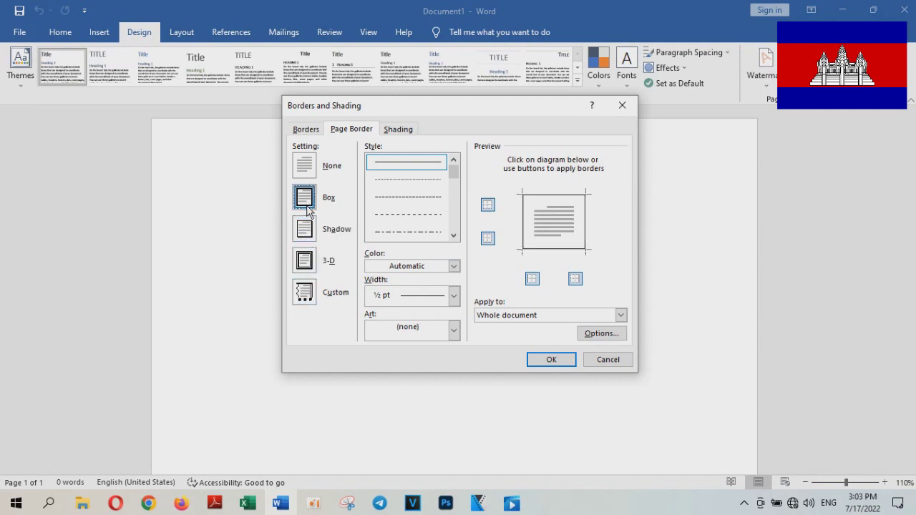
{"action": "left_click", "coordinate": [454, 266]}
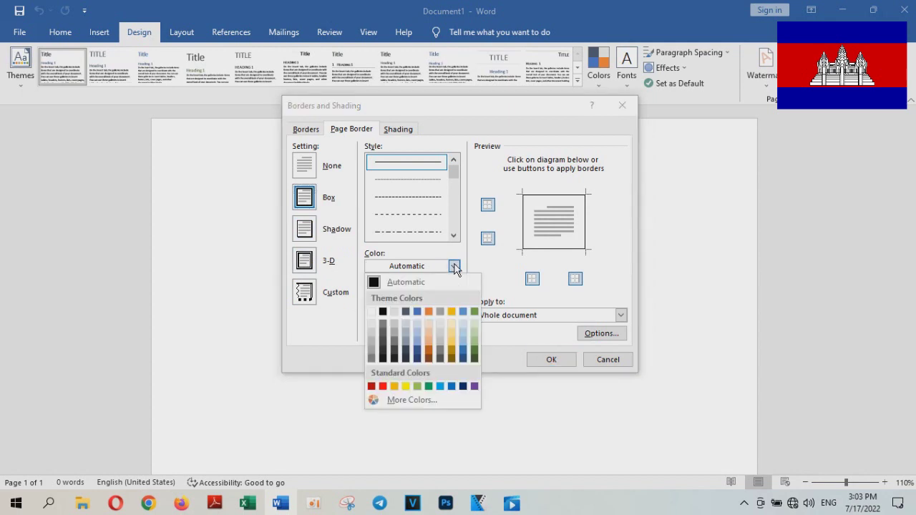
Pick a light green from the More Colors hexagon as the border colour, then revisit More Colors
{"action": "left_click", "coordinate": [414, 400]}
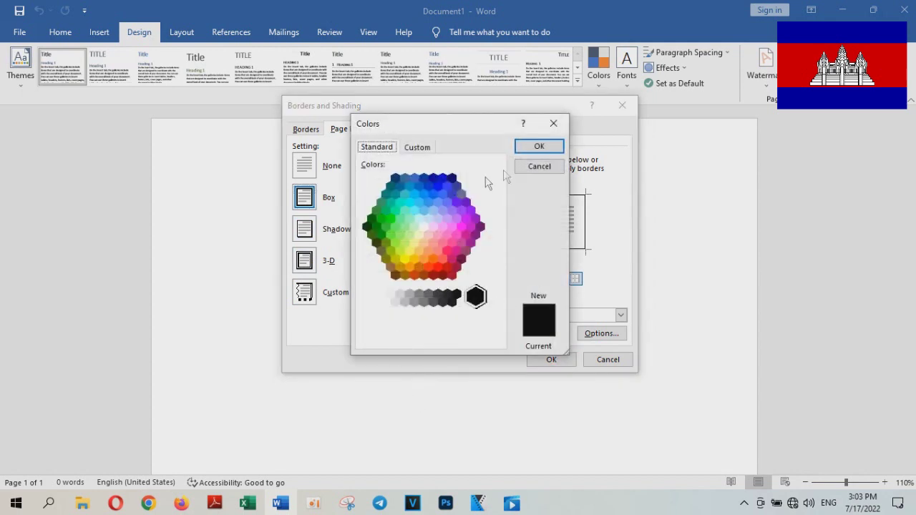
{"action": "left_click", "coordinate": [551, 127]}
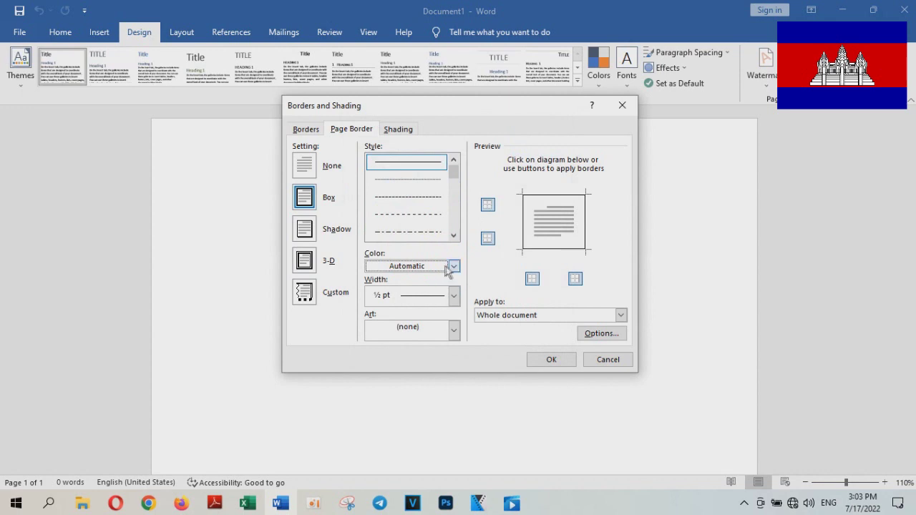
{"action": "left_click", "coordinate": [454, 295]}
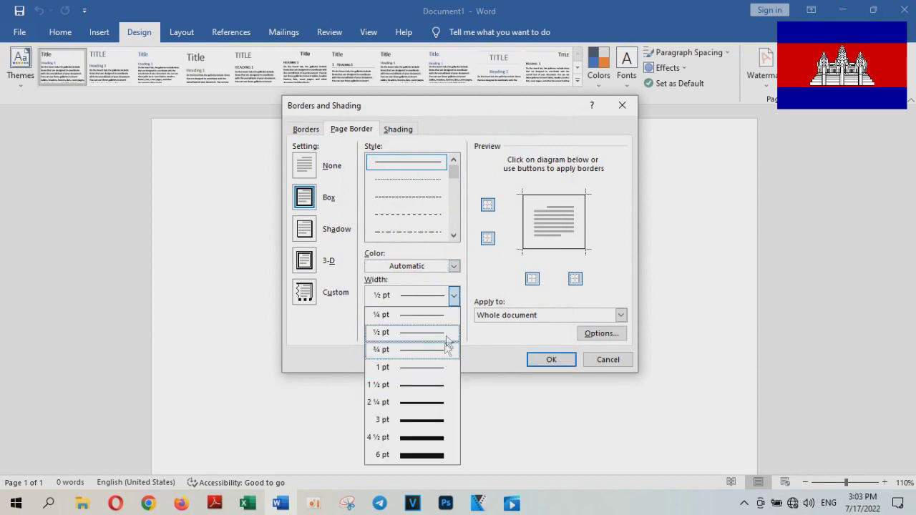
{"action": "left_click", "coordinate": [454, 266]}
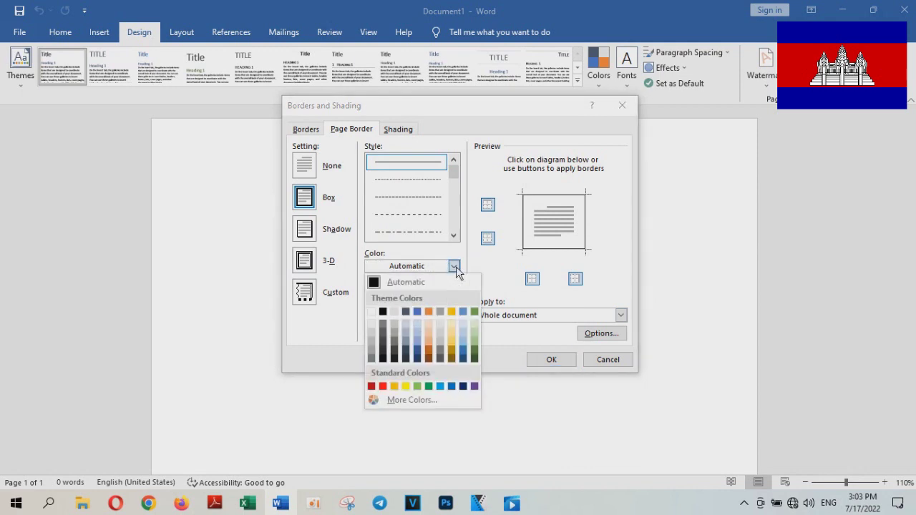
{"action": "left_click", "coordinate": [415, 399]}
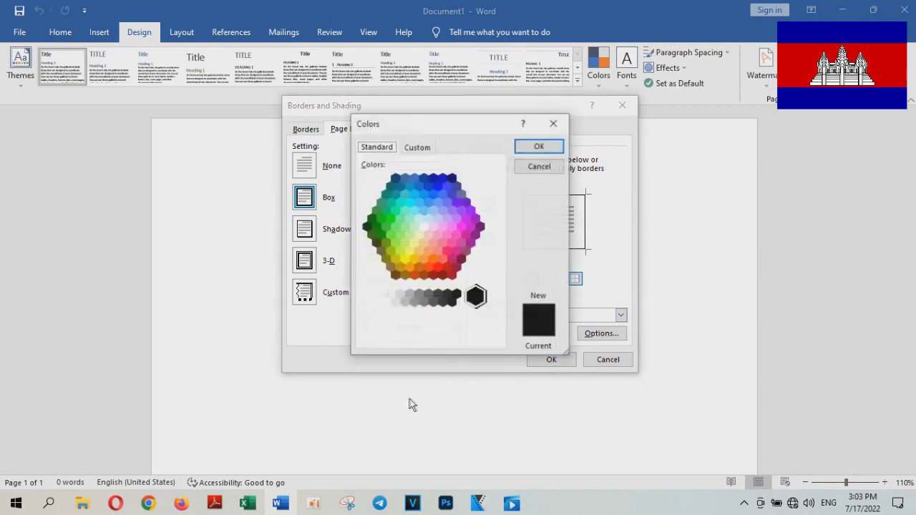
{"action": "left_click", "coordinate": [426, 233]}
{"action": "double_click", "coordinate": [407, 217]}
{"action": "left_click", "coordinate": [407, 215]}
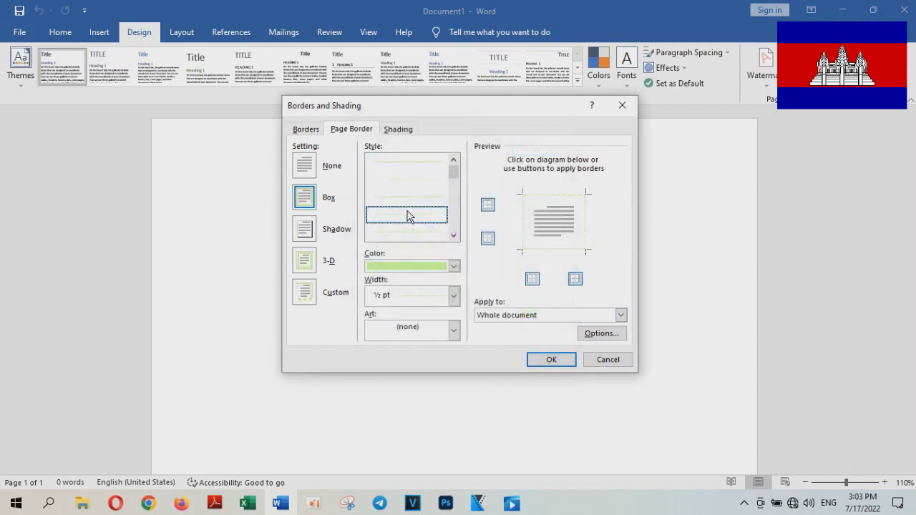
{"action": "left_click", "coordinate": [454, 266]}
{"action": "left_click", "coordinate": [413, 426]}
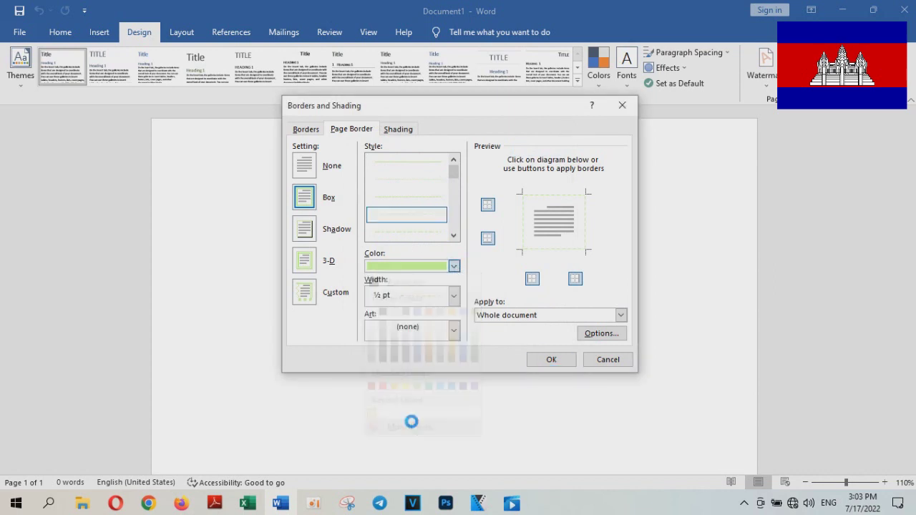
Apply a pale orange custom colour, #FDC79B, to the page border
{"action": "left_click", "coordinate": [420, 148]}
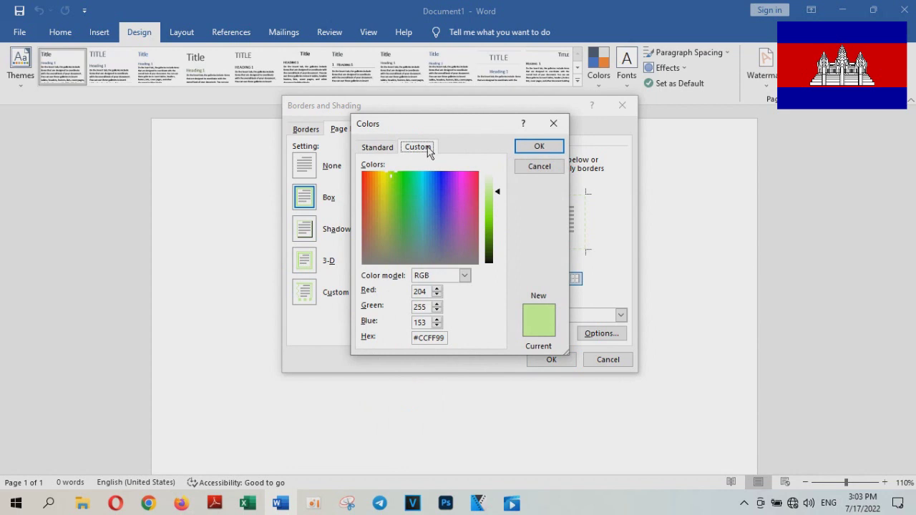
{"action": "left_click_drag", "start_coordinate": [423, 182], "coordinate": [371, 179]}
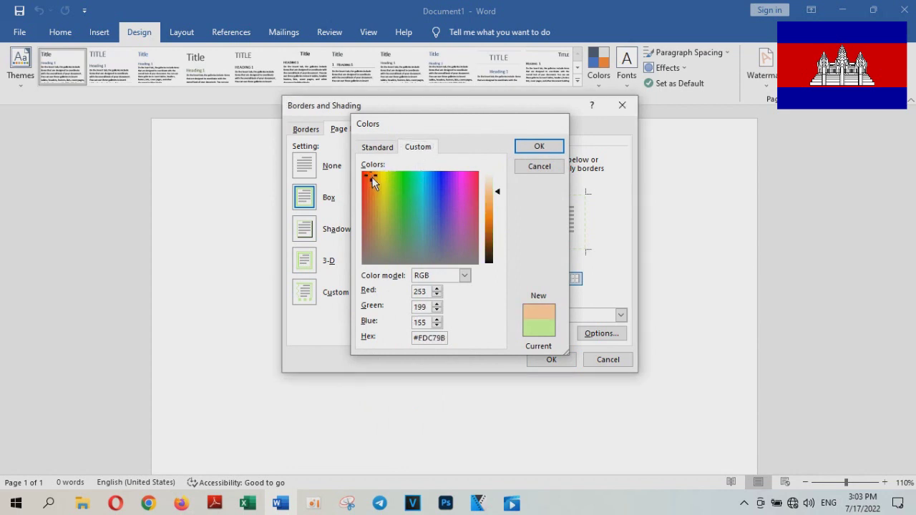
{"action": "key", "text": "Return"}
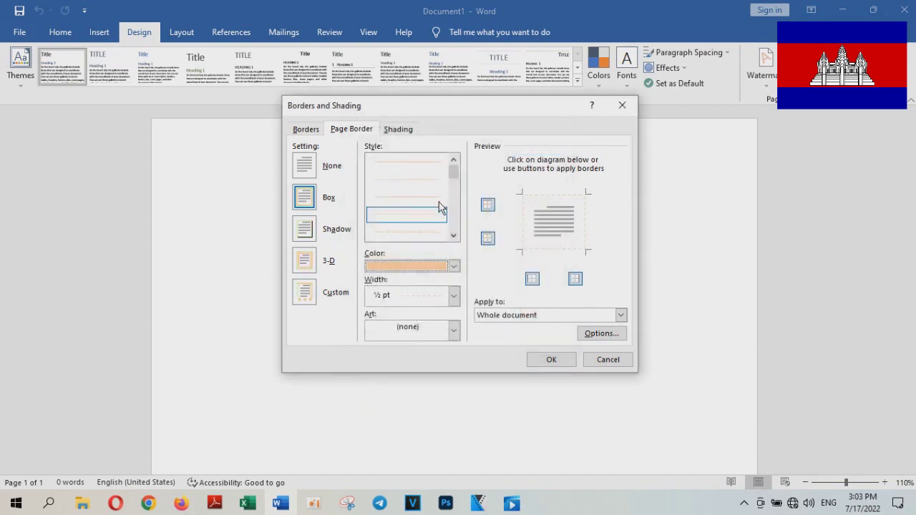
Switch the custom colour picker's colour model from HSL to RGB
{"action": "left_click", "coordinate": [457, 268]}
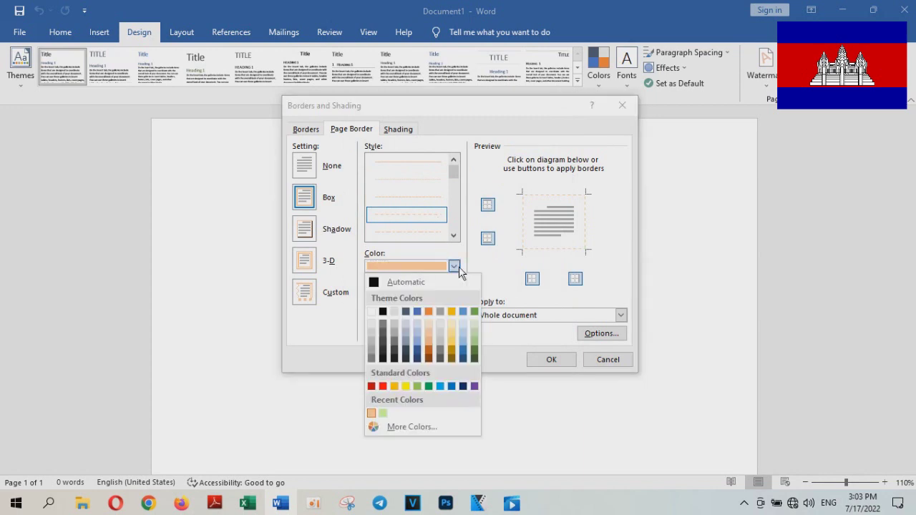
{"action": "left_click", "coordinate": [411, 422]}
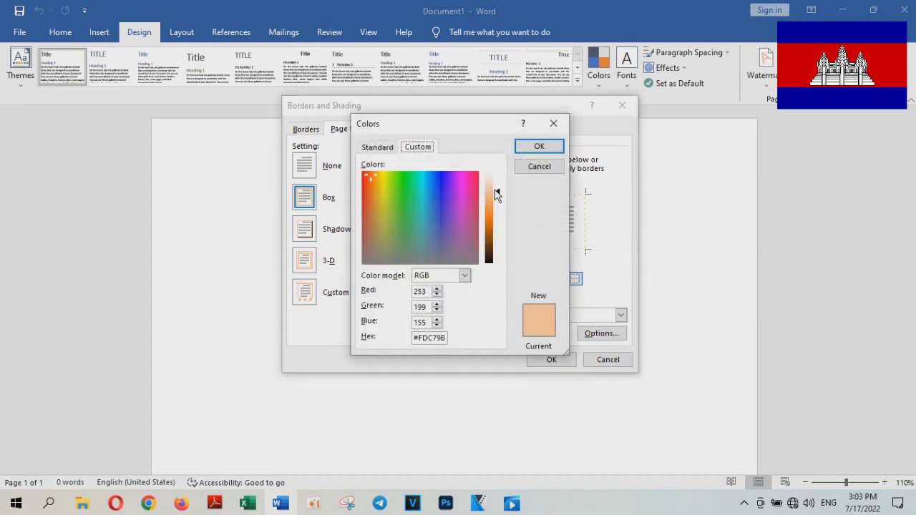
{"action": "left_click", "coordinate": [465, 276]}
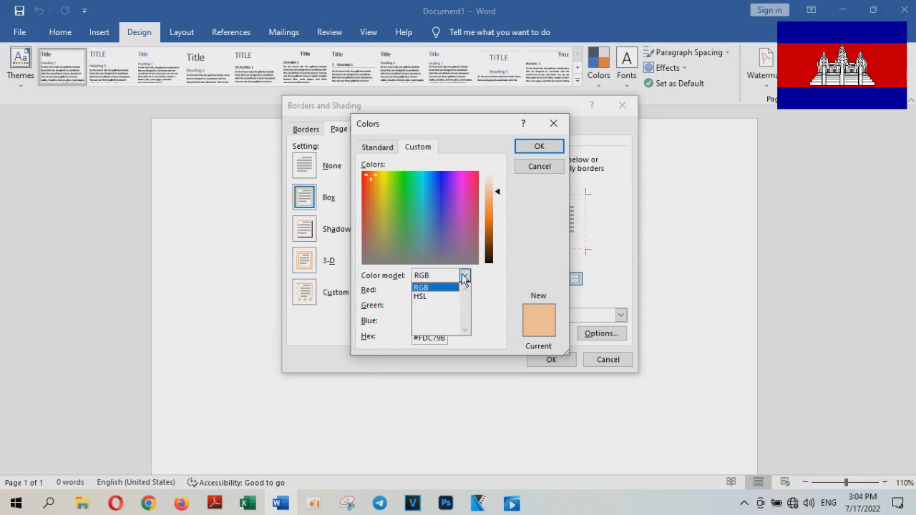
{"action": "left_click", "coordinate": [438, 298]}
{"action": "left_click", "coordinate": [465, 276]}
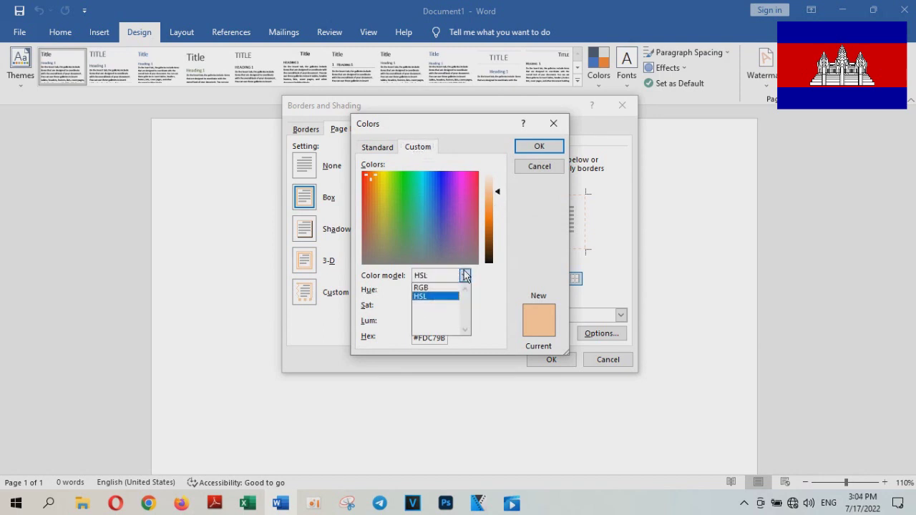
{"action": "left_click", "coordinate": [432, 288]}
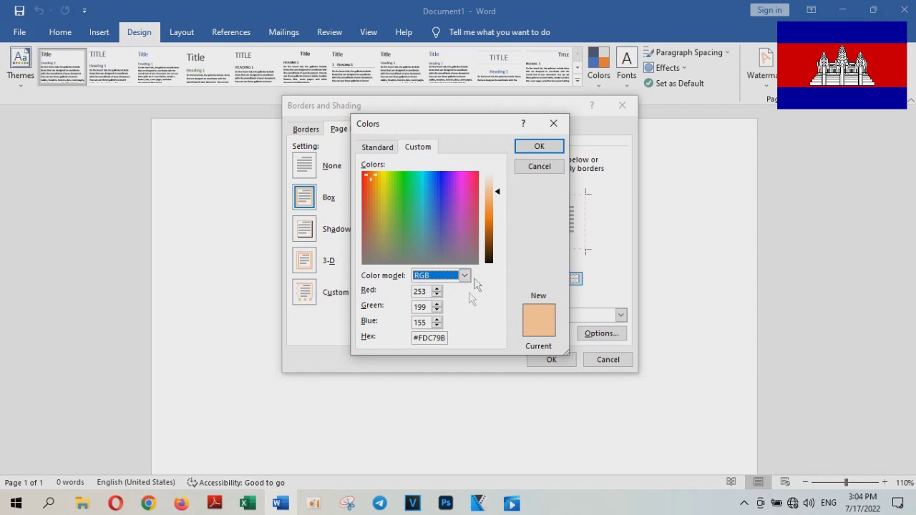
Pick a light salmon (253, 184, 165; #FDB8A5) in the colour field and confirm it
{"action": "mouse_move", "coordinate": [497, 194]}
{"action": "left_mouse_down"}
{"action": "mouse_move", "coordinate": [497, 274]}
{"action": "mouse_move", "coordinate": [497, 190]}
{"action": "left_mouse_up"}
{"action": "left_click", "coordinate": [432, 186]}
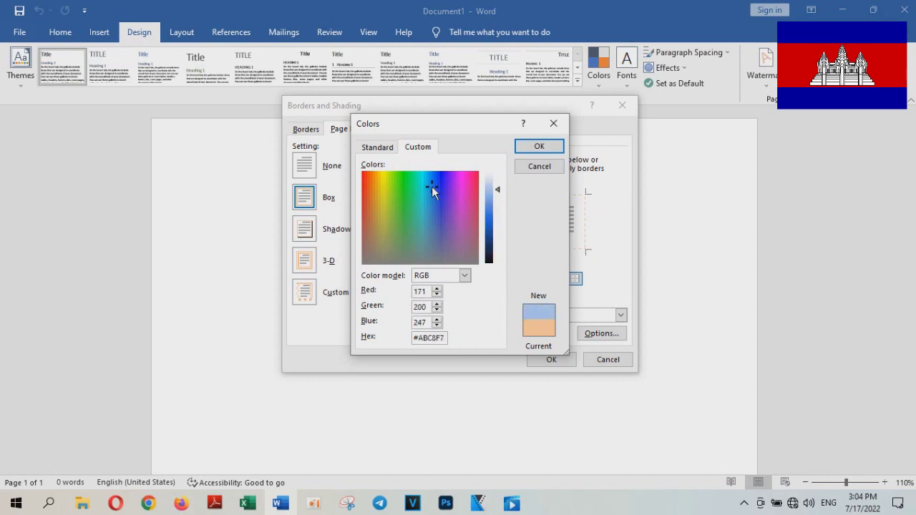
{"action": "left_click", "coordinate": [404, 184]}
{"action": "left_click", "coordinate": [393, 221]}
{"action": "left_click", "coordinate": [379, 223]}
{"action": "left_click", "coordinate": [375, 235]}
{"action": "left_click", "coordinate": [370, 171]}
{"action": "left_click", "coordinate": [366, 175]}
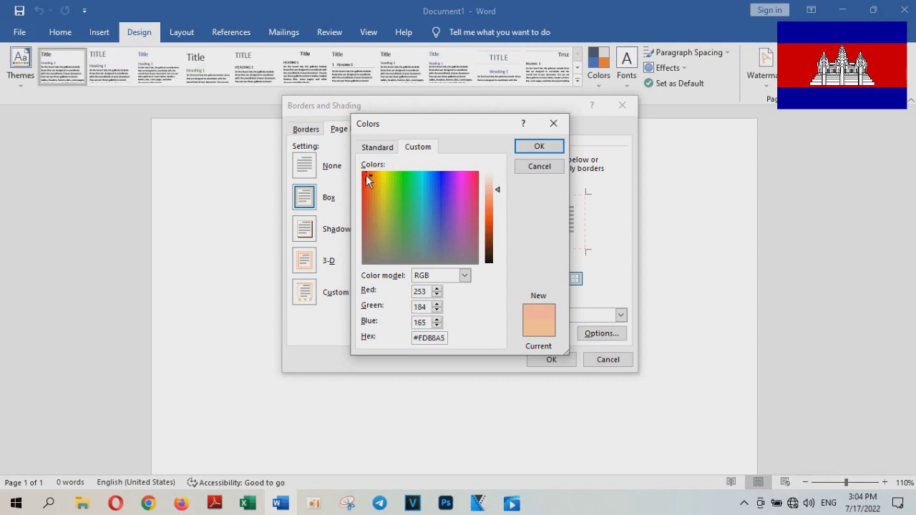
{"action": "key", "text": "Return"}
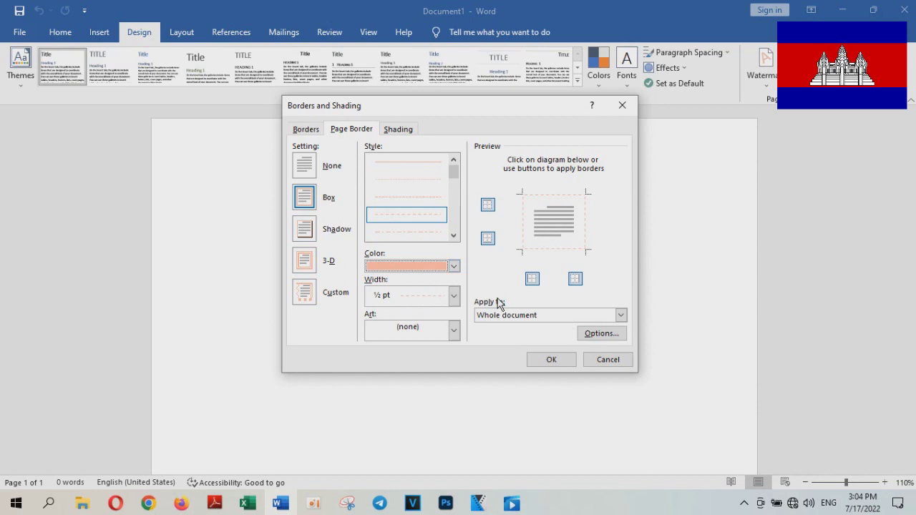
Preview None, Shadow and 3-D settings, reselect Box, and show the Width choices
{"action": "left_click", "coordinate": [308, 171]}
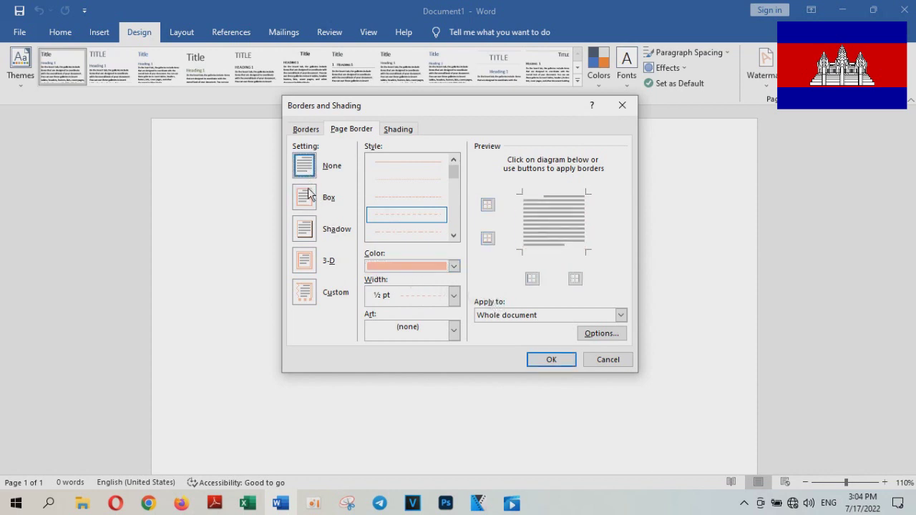
{"action": "left_click", "coordinate": [307, 195]}
{"action": "left_click", "coordinate": [308, 228]}
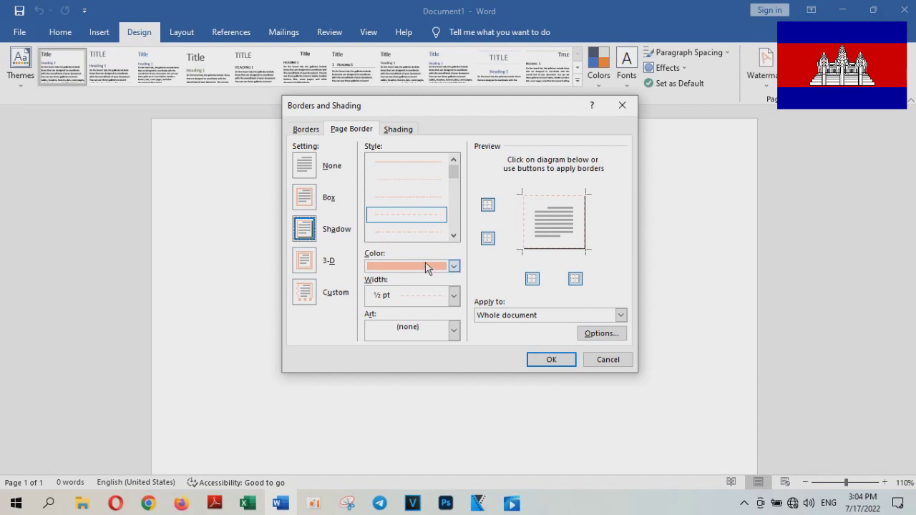
{"action": "left_click", "coordinate": [307, 262]}
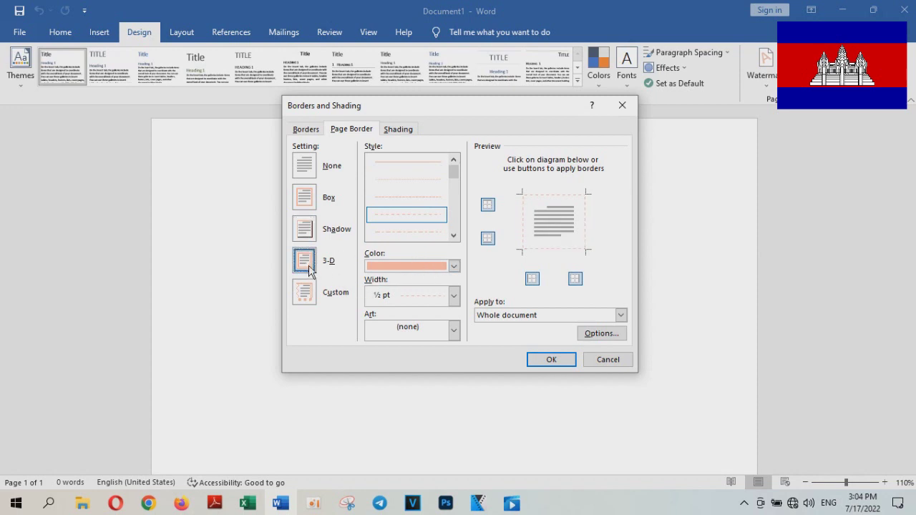
{"action": "left_click", "coordinate": [307, 239]}
{"action": "left_click", "coordinate": [305, 202]}
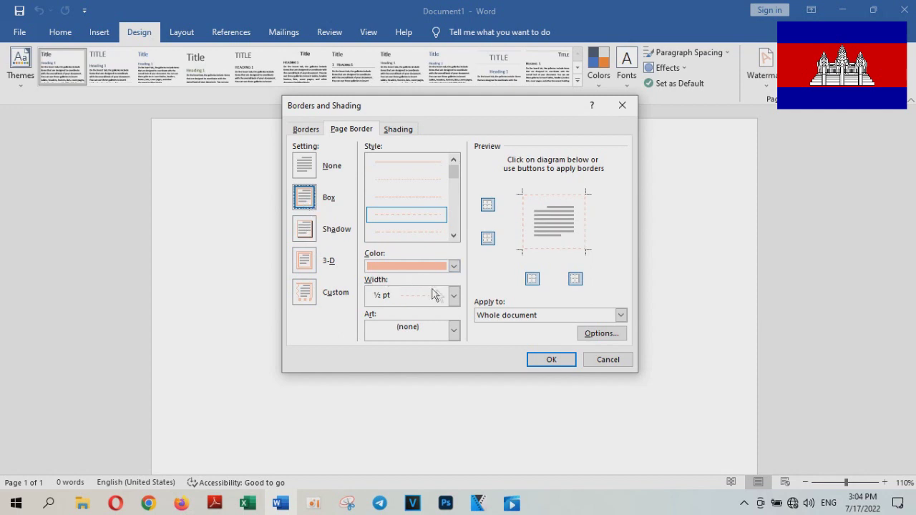
{"action": "left_click", "coordinate": [453, 298]}
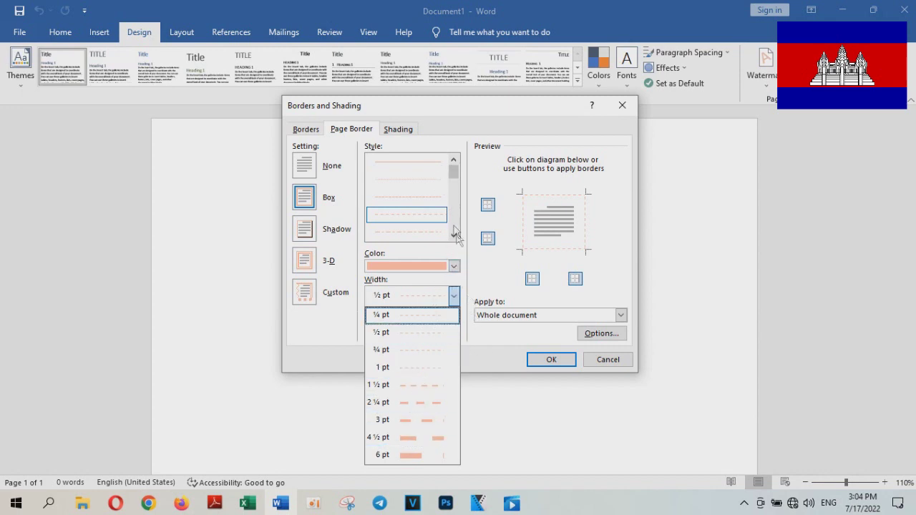
Choose a thick solid line style giving a 3 pt width, keeping Apply to as Whole document
{"action": "mouse_move", "coordinate": [454, 175]}
{"action": "left_mouse_down"}
{"action": "mouse_move", "coordinate": [455, 209]}
{"action": "mouse_move", "coordinate": [455, 193]}
{"action": "left_mouse_up"}
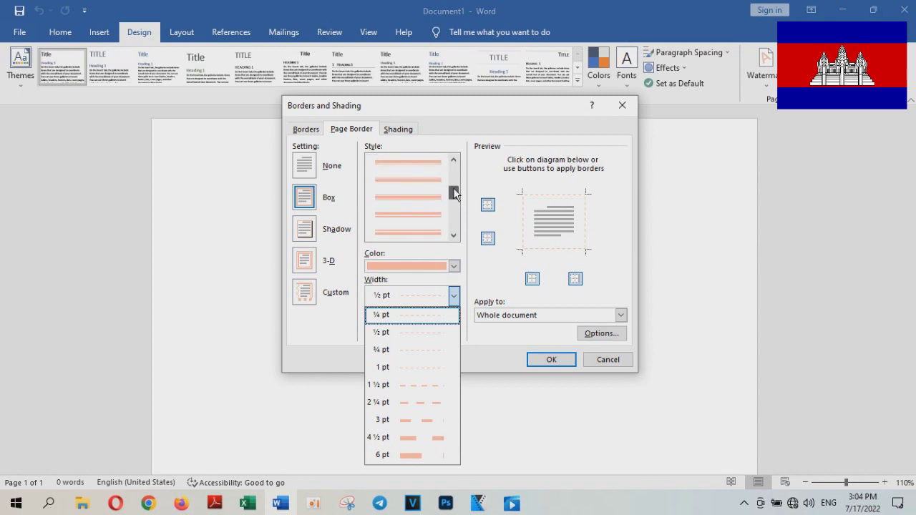
{"action": "left_click", "coordinate": [487, 366]}
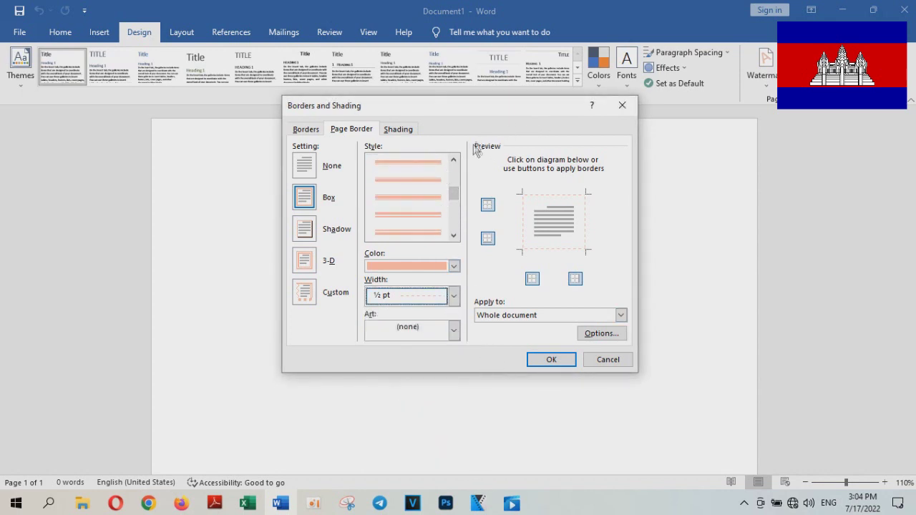
{"action": "left_click", "coordinate": [405, 163]}
{"action": "scroll", "coordinate": [404, 164], "scroll_direction": "up", "scroll_amount": 2}
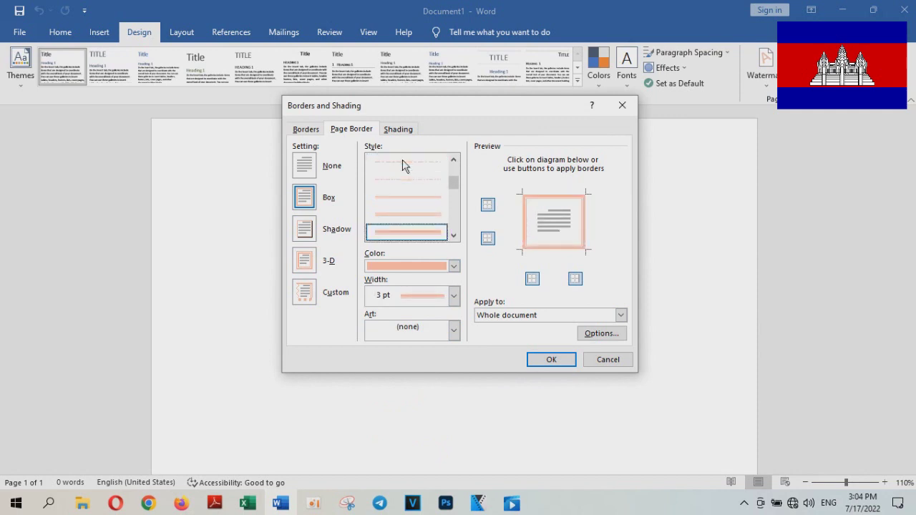
{"action": "left_click_drag", "start_coordinate": [451, 186], "coordinate": [445, 194]}
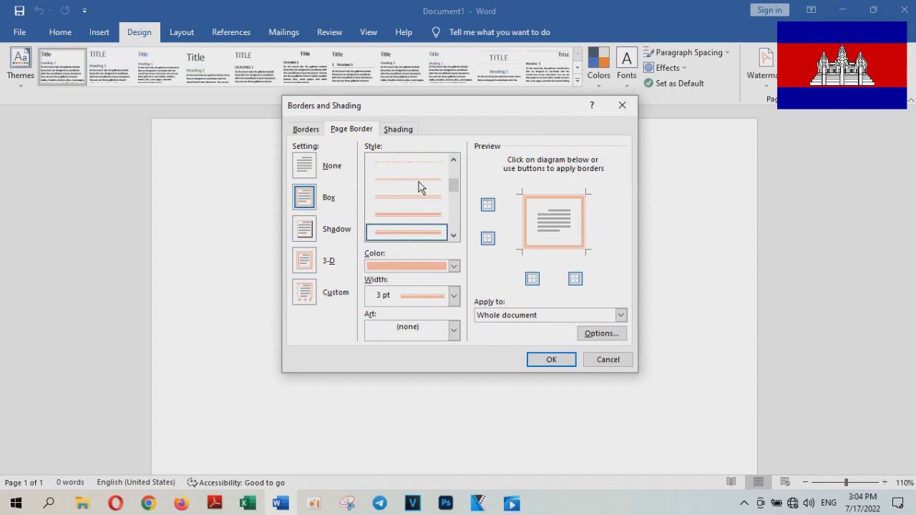
{"action": "left_click", "coordinate": [410, 212]}
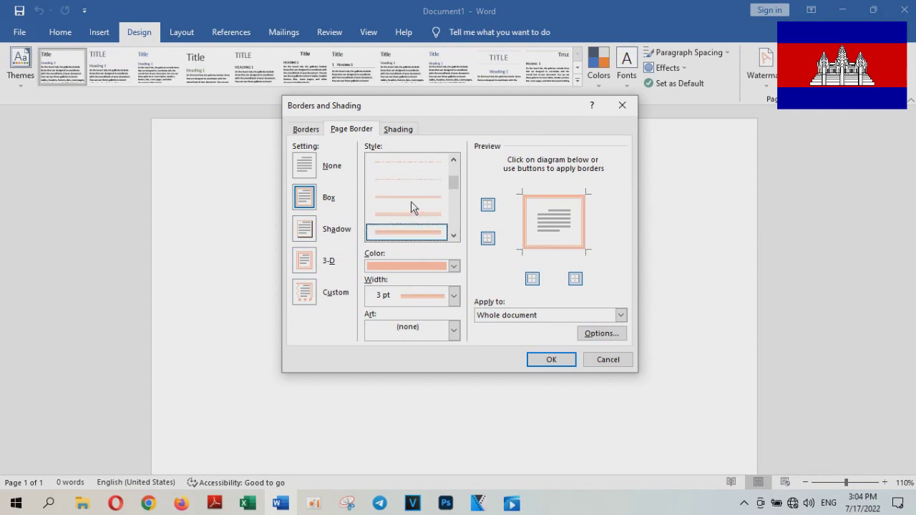
{"action": "left_click", "coordinate": [620, 316]}
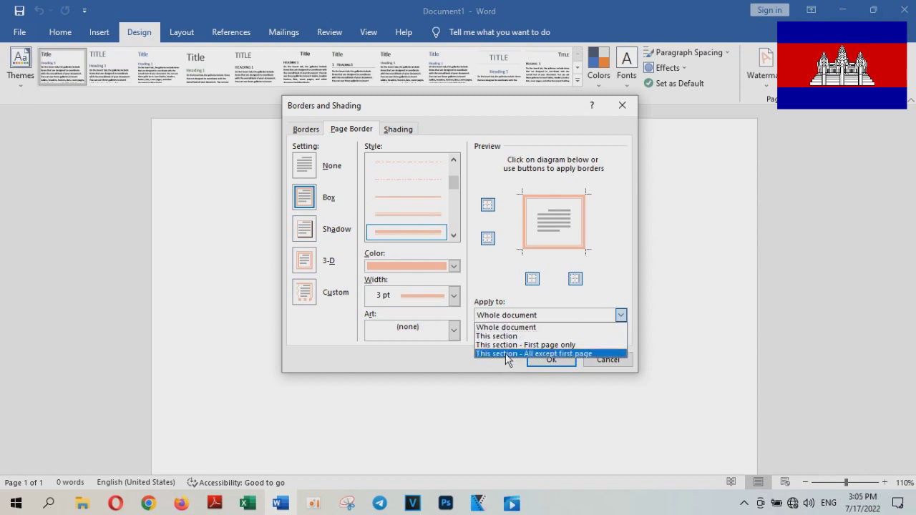
{"action": "left_click", "coordinate": [454, 362]}
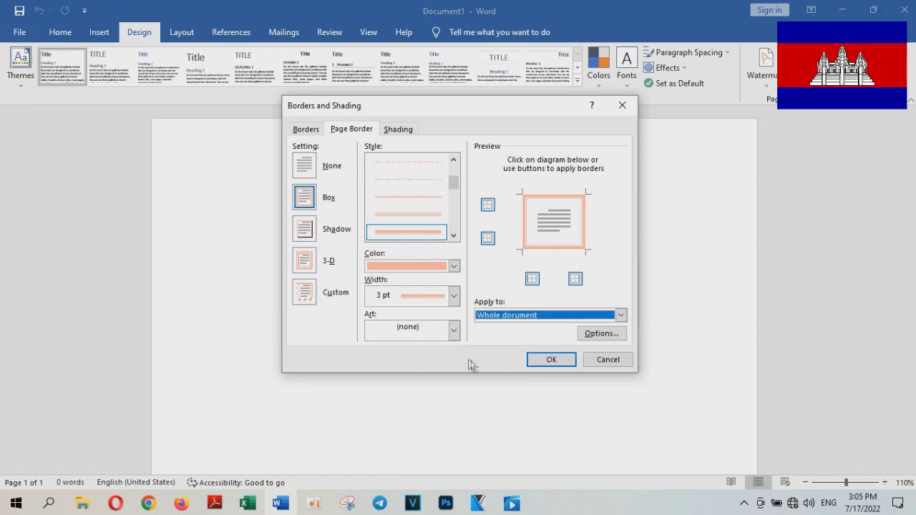
Confirm the 3 pt salmon Box border with OK, then type and delete some test text
{"action": "left_click", "coordinate": [551, 360]}
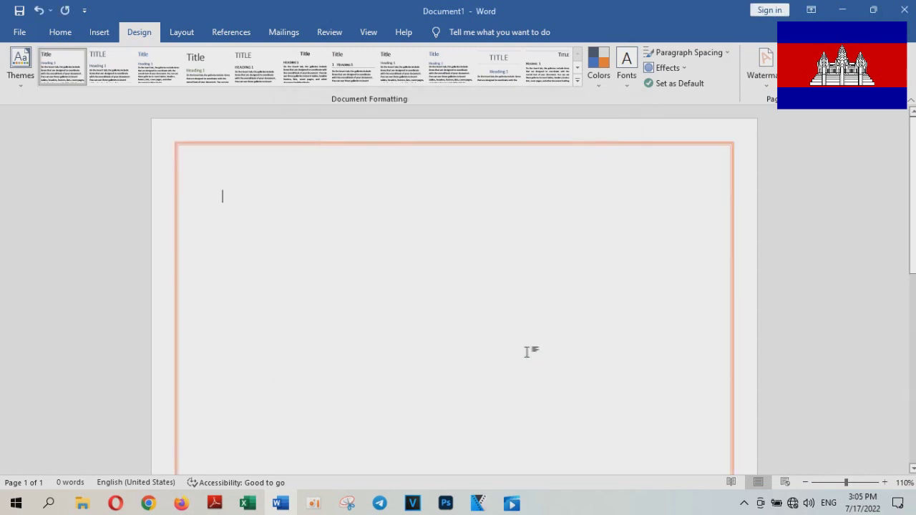
{"action": "scroll", "coordinate": [517, 341], "scroll_direction": "down", "scroll_amount": 3}
{"action": "scroll", "coordinate": [515, 343], "scroll_direction": "up", "scroll_amount": 3}
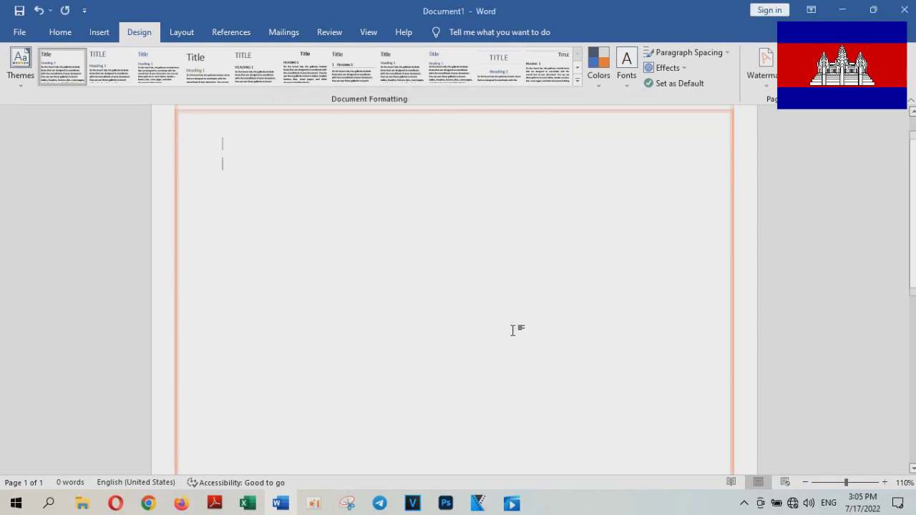
{"action": "type", "text": "sadsdsad"}
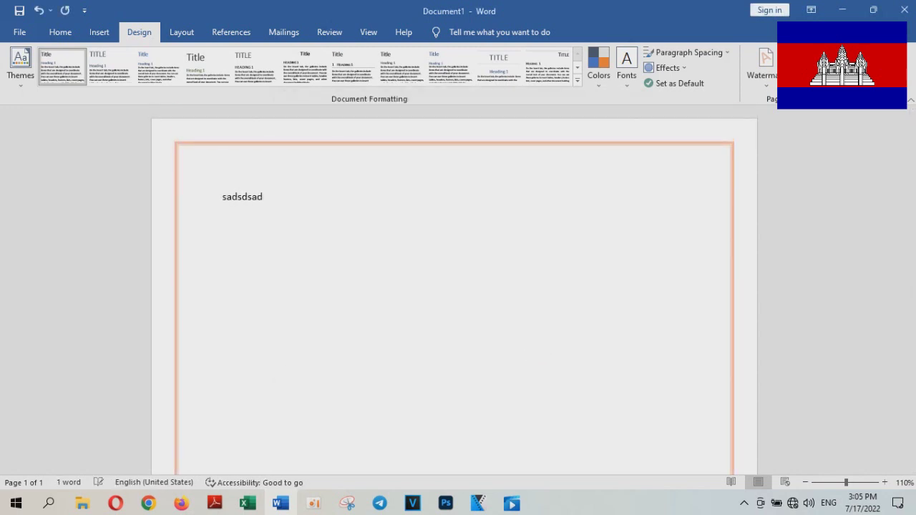
{"action": "key", "text": "BackSpace"}
{"action": "key", "text": "BackSpace"}
{"action": "key", "text": "BackSpace"}
{"action": "key", "text": "BackSpace"}
{"action": "key", "text": "BackSpace"}
{"action": "key", "text": "BackSpace"}
{"action": "key", "text": "BackSpace"}
{"action": "key", "text": "BackSpace"}
Scroll down and back up to check the border at the page's top and bottom
{"action": "scroll", "coordinate": [407, 308], "scroll_direction": "down", "scroll_amount": 2}
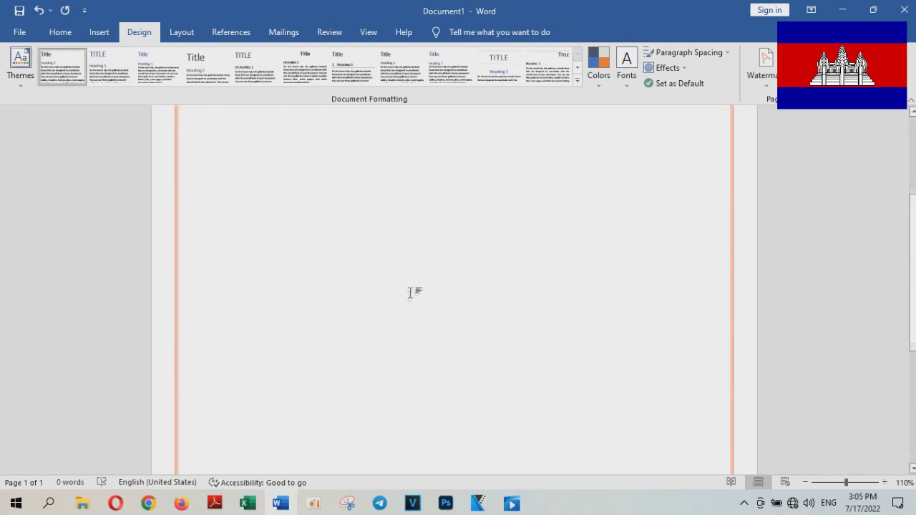
{"action": "scroll", "coordinate": [412, 290], "scroll_direction": "down", "scroll_amount": 2}
{"action": "scroll", "coordinate": [413, 287], "scroll_direction": "down", "scroll_amount": 2}
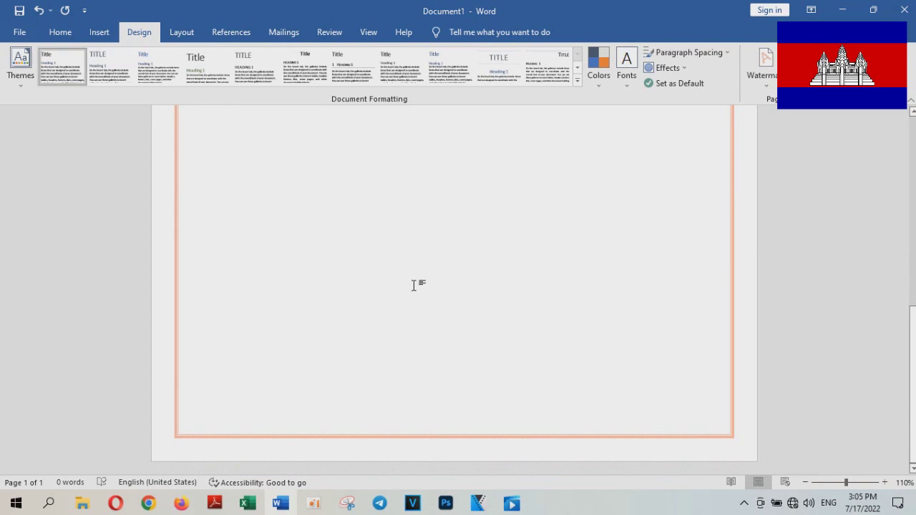
{"action": "scroll", "coordinate": [413, 285], "scroll_direction": "up", "scroll_amount": 2}
{"action": "scroll", "coordinate": [413, 286], "scroll_direction": "up", "scroll_amount": 2}
{"action": "scroll", "coordinate": [413, 285], "scroll_direction": "up", "scroll_amount": 2}
{"action": "scroll", "coordinate": [413, 285], "scroll_direction": "up", "scroll_amount": 2}
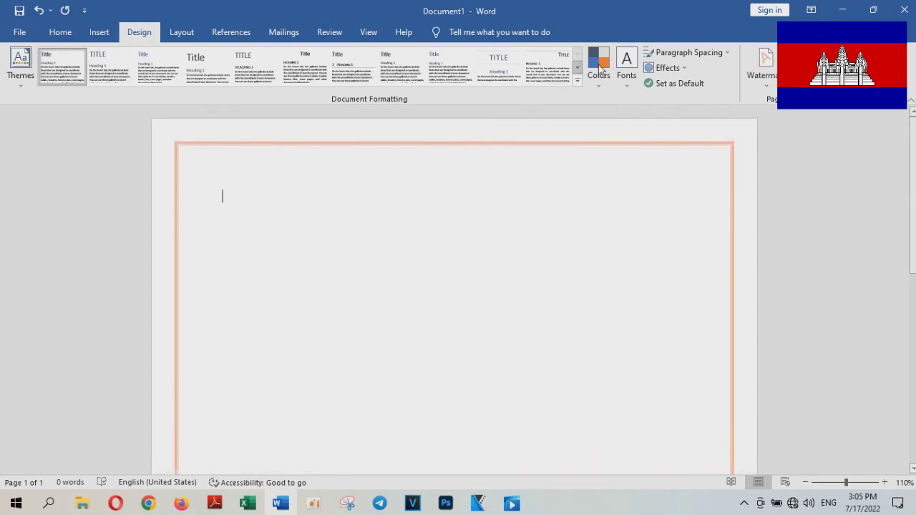
{"action": "left_click", "coordinate": [314, 501]}
{"action": "left_click", "coordinate": [161, 234]}
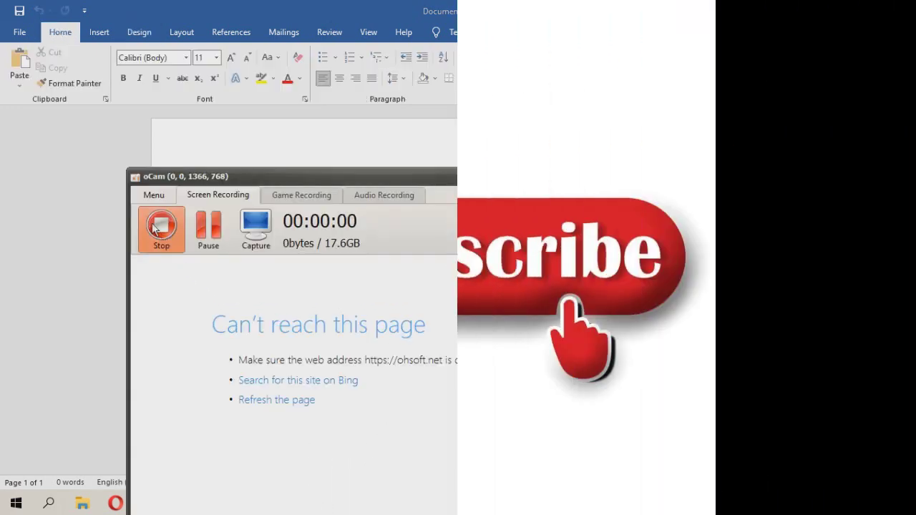